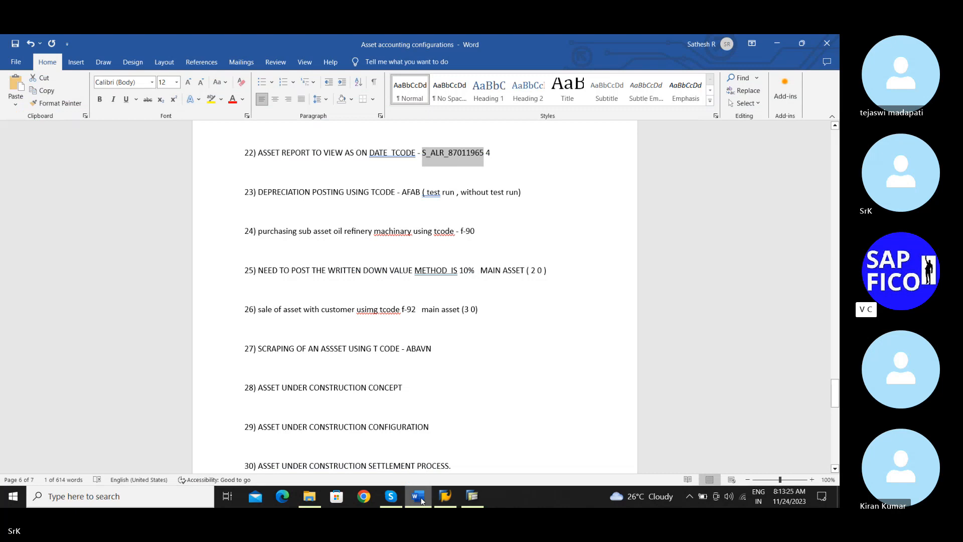
Switch from Word to SAP and open the Depreciation Posting Run with transaction afab
left_click(420, 497)
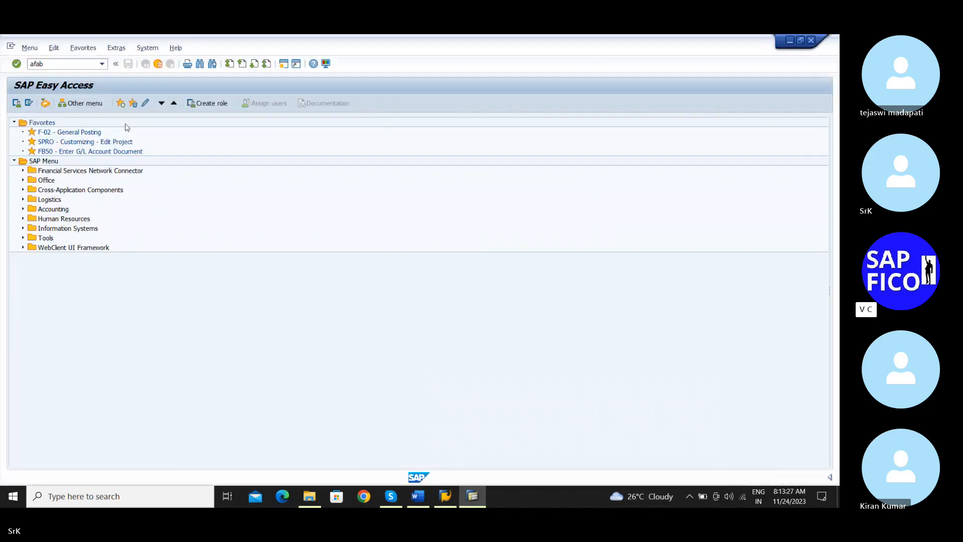
key("Return")
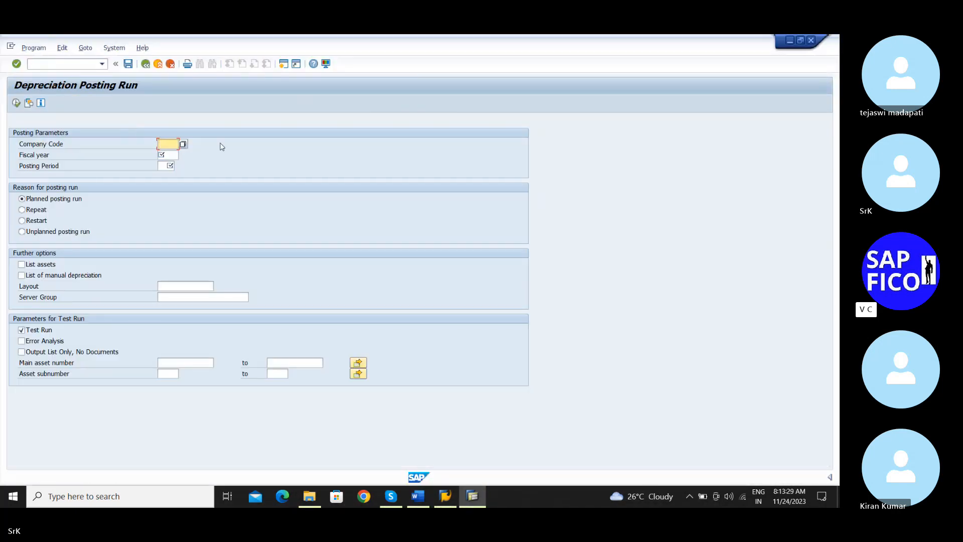
type("sr")
key("BackSpace")
key("BackSpace")
Open a second SAP session and start the Asset Explorer transaction in it
left_click(284, 63)
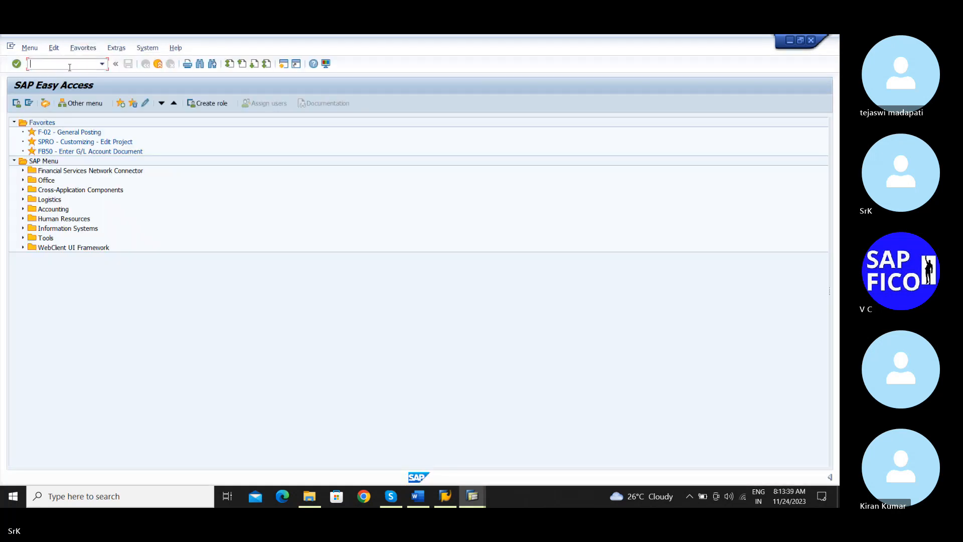
type("aw01n")
key("Return")
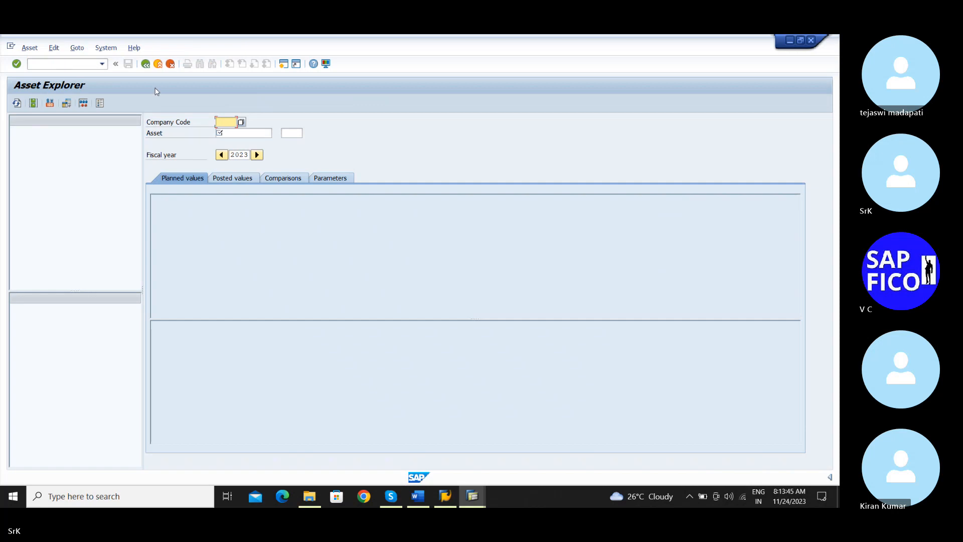
Display asset 900, subnumber 0 (Plant and Macchinery), of company code SRKM in the Asset Explorer using the asset search help
type("sr")
left_click(224, 132)
key("Return")
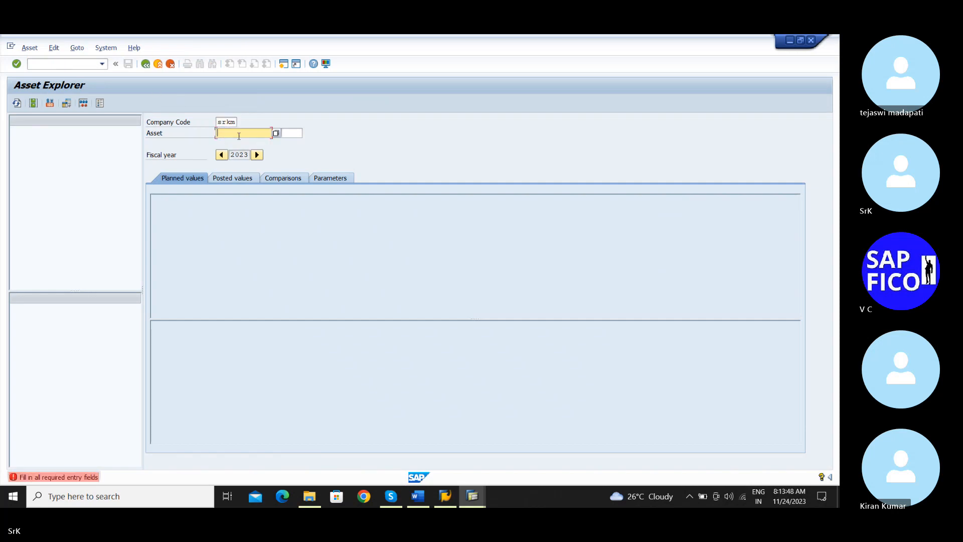
left_click(275, 133)
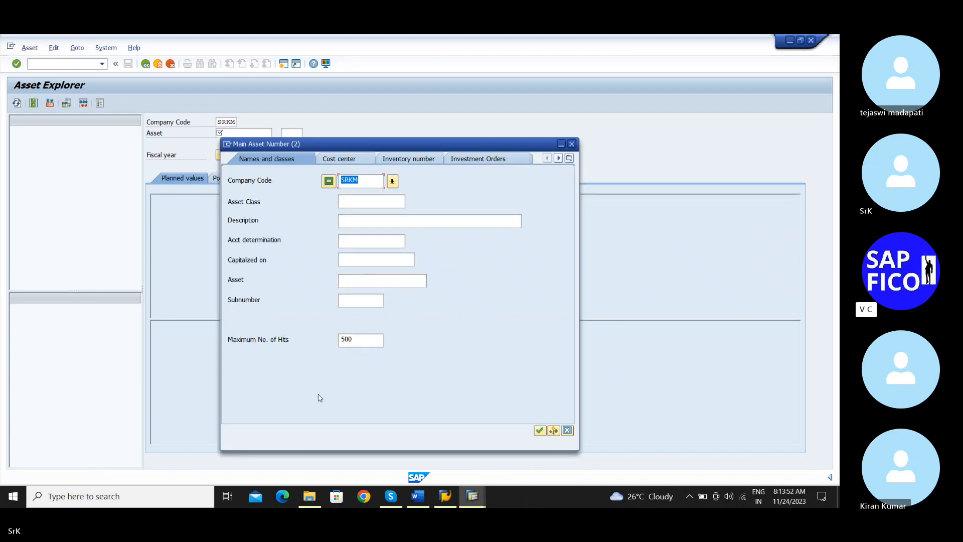
left_click(538, 430)
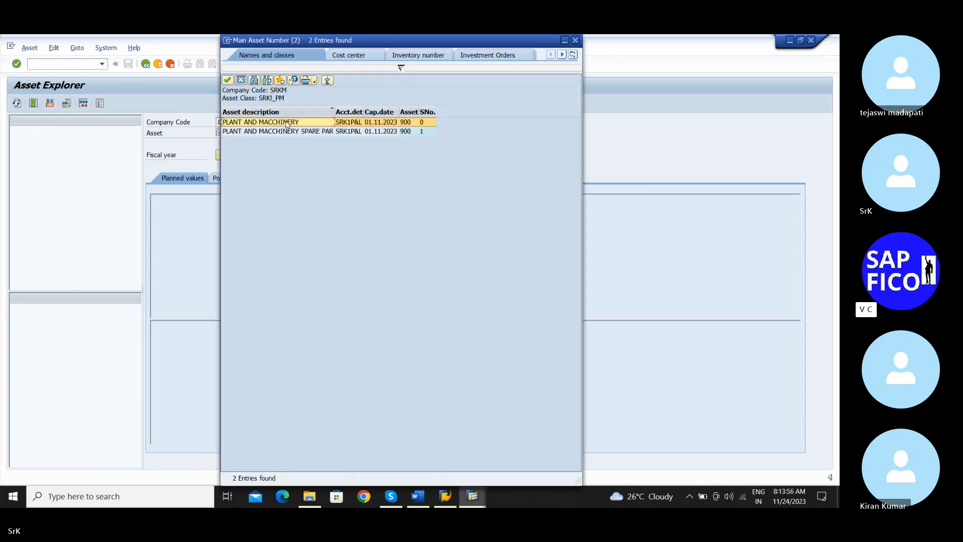
double_click(286, 123)
key("Return")
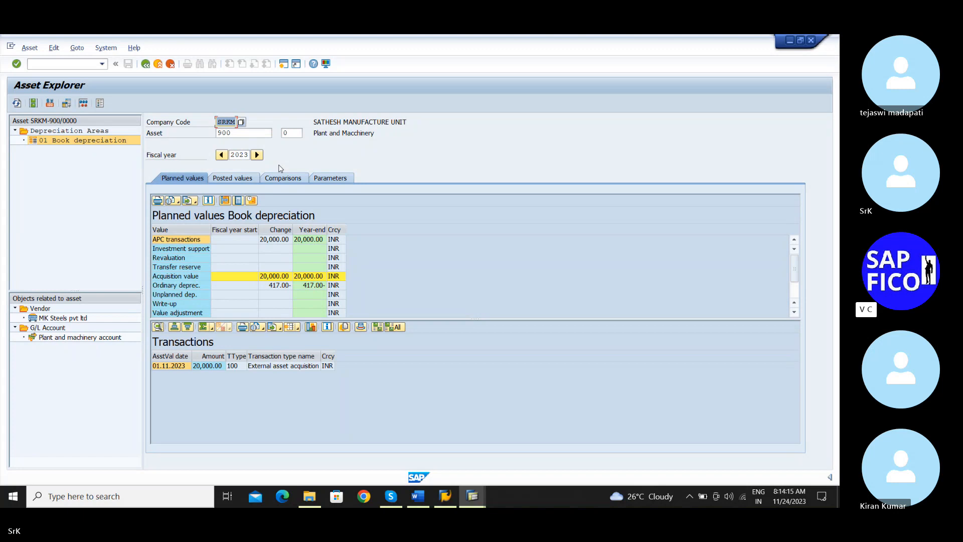
Examine the asset's posted depreciation by period and compare it with its planned book depreciation values
left_click(237, 179)
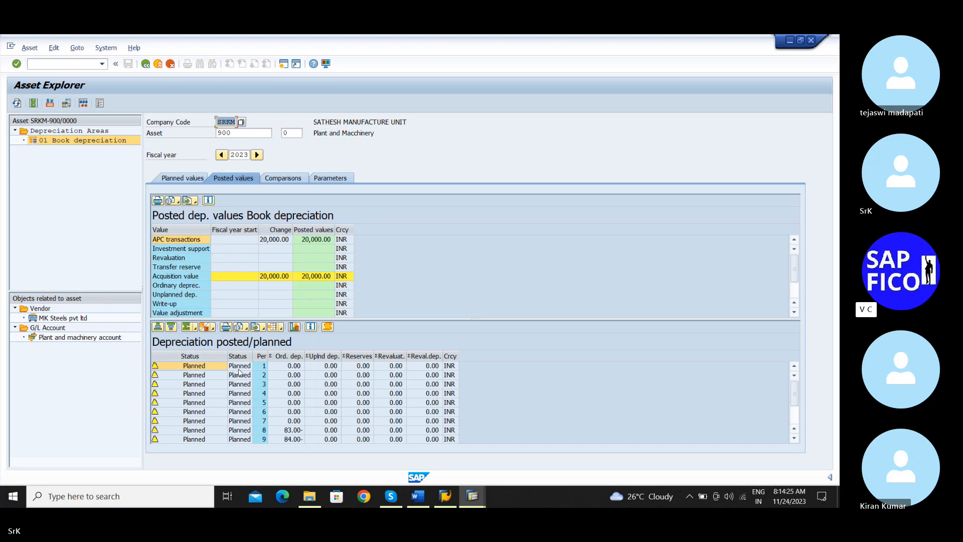
scroll(239, 371, "down", 1)
scroll(239, 371, "down", 1)
scroll(239, 371, "up", 2)
scroll(508, 380, "down", 2)
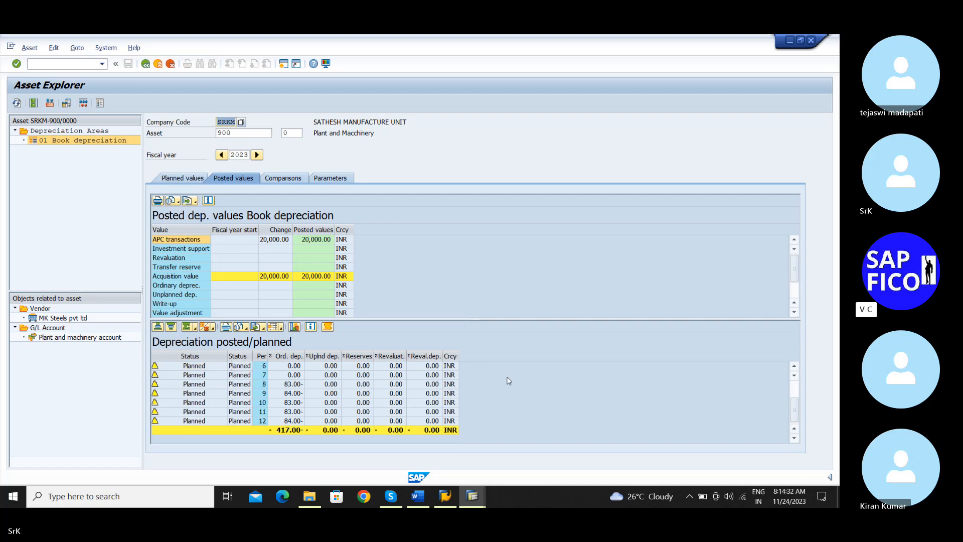
scroll(509, 380, "up", 1)
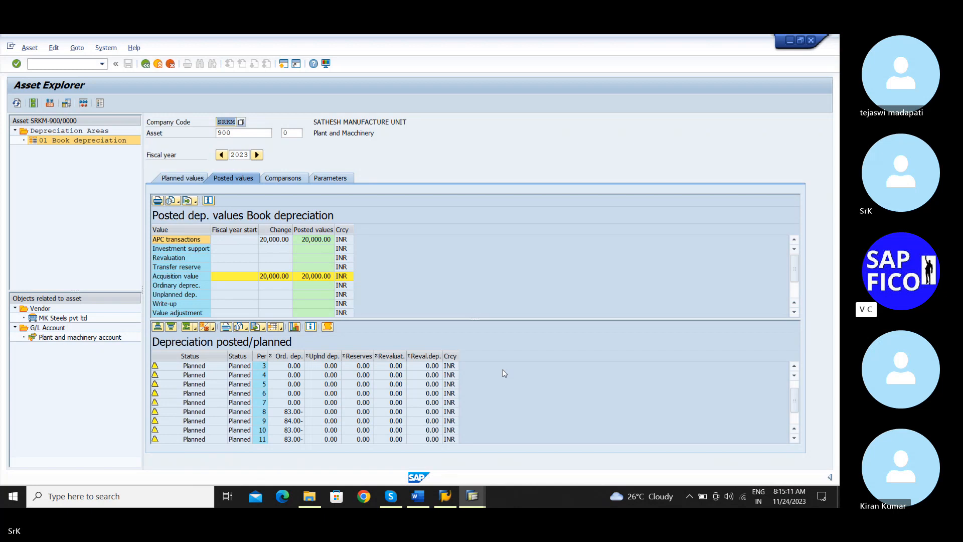
left_click(179, 179)
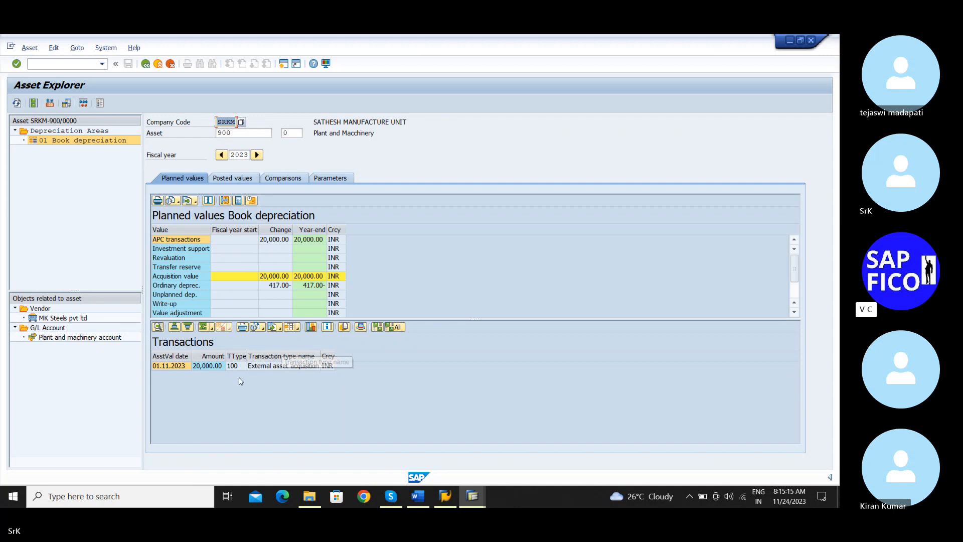
left_click(235, 180)
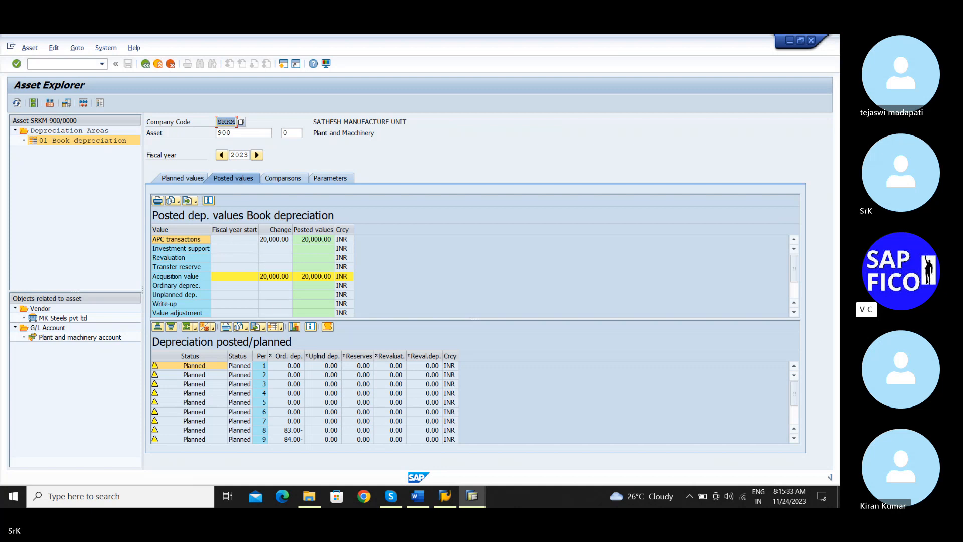
Return to the Depreciation Posting Run session and enter company code SRKM, fiscal year 2023 and posting period 08
mouse_move(483, 505)
left_click(454, 451)
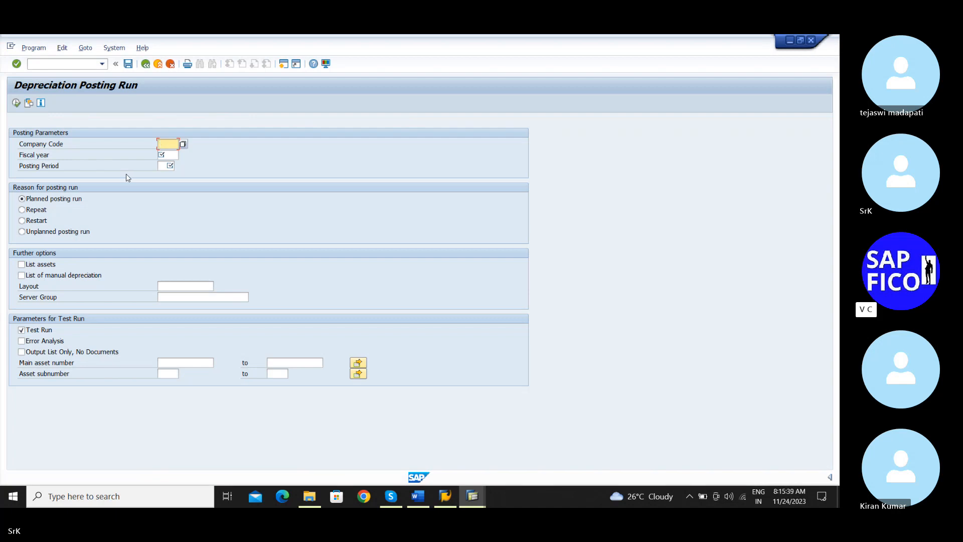
type("srkm")
left_click(170, 156)
type("2023")
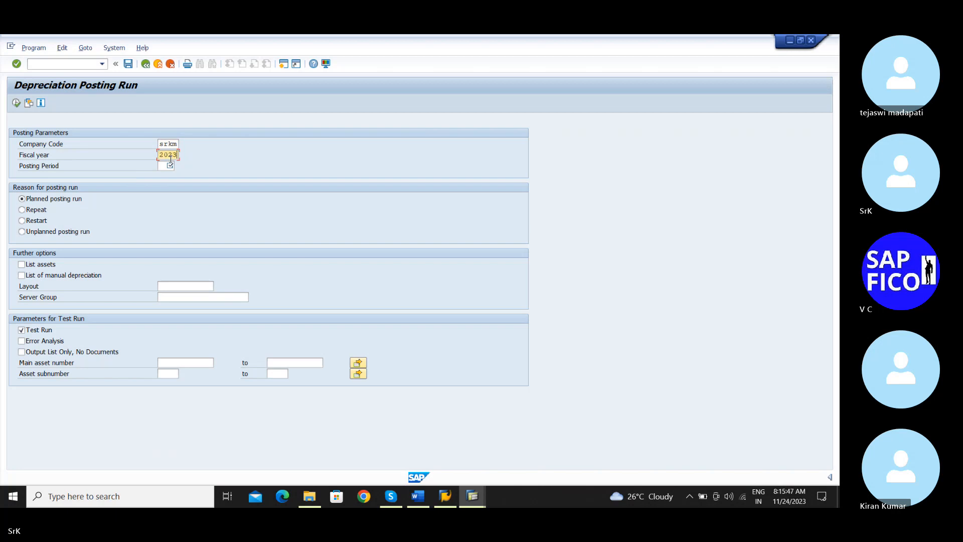
left_click(158, 166)
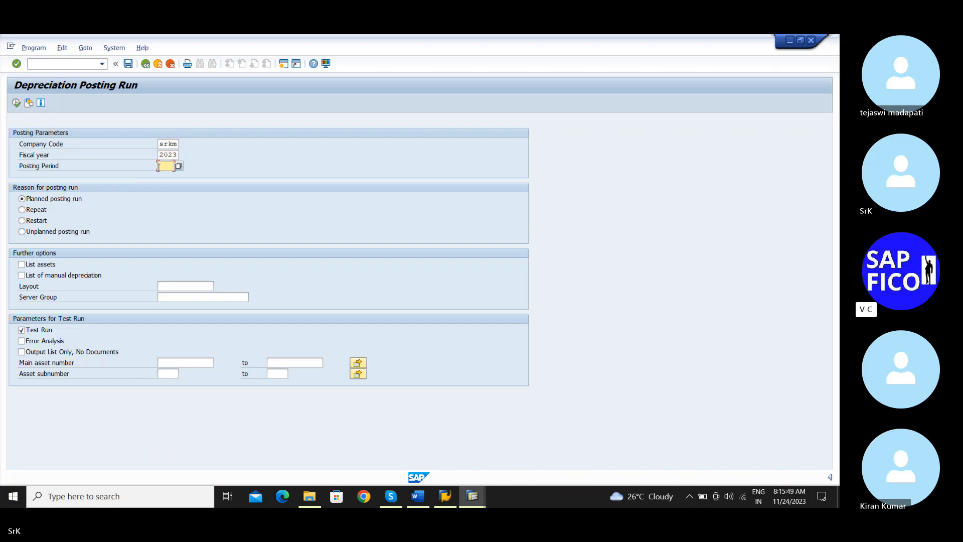
type("08")
Choose an unplanned posting run and limit the test run to main asset 900, subnumber 0, using the asset search help
left_click(47, 233)
left_click(189, 361)
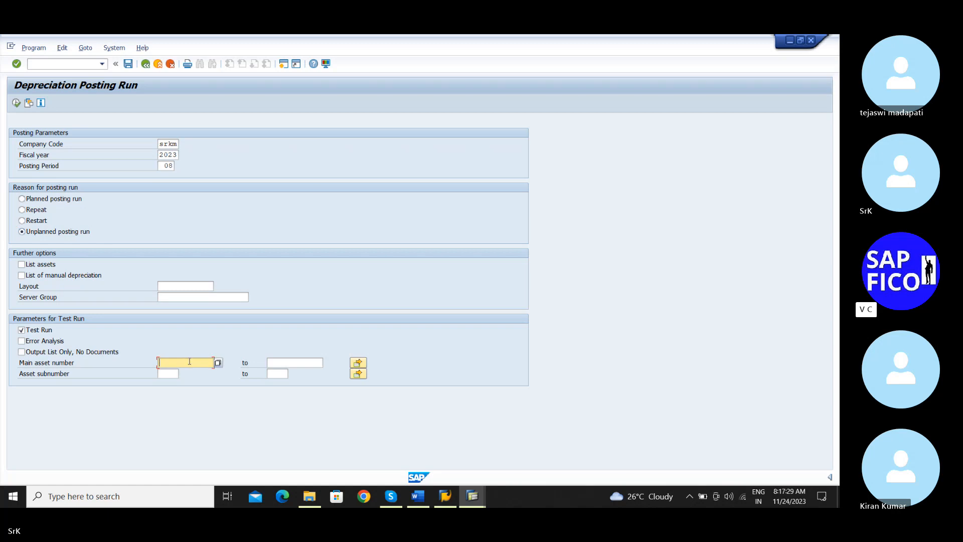
left_click(218, 362)
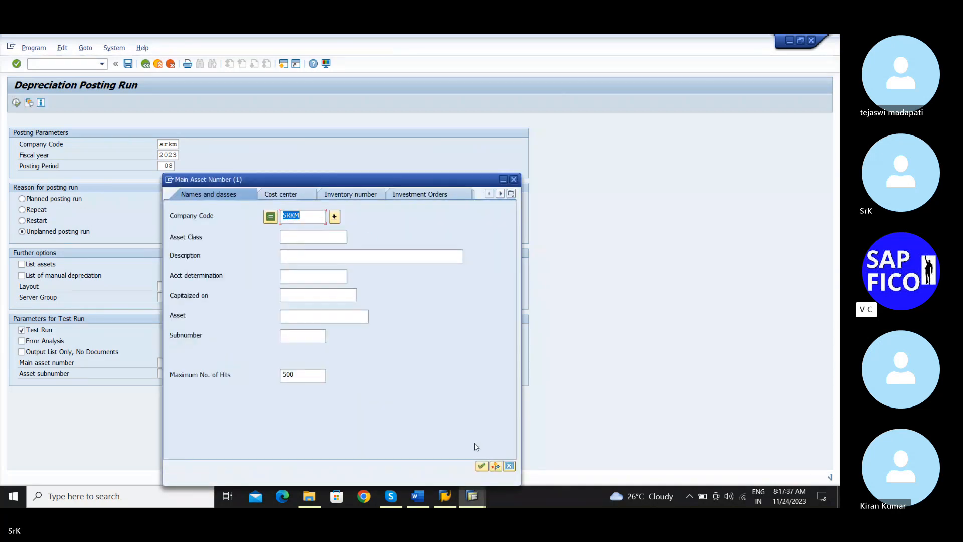
left_click(480, 465)
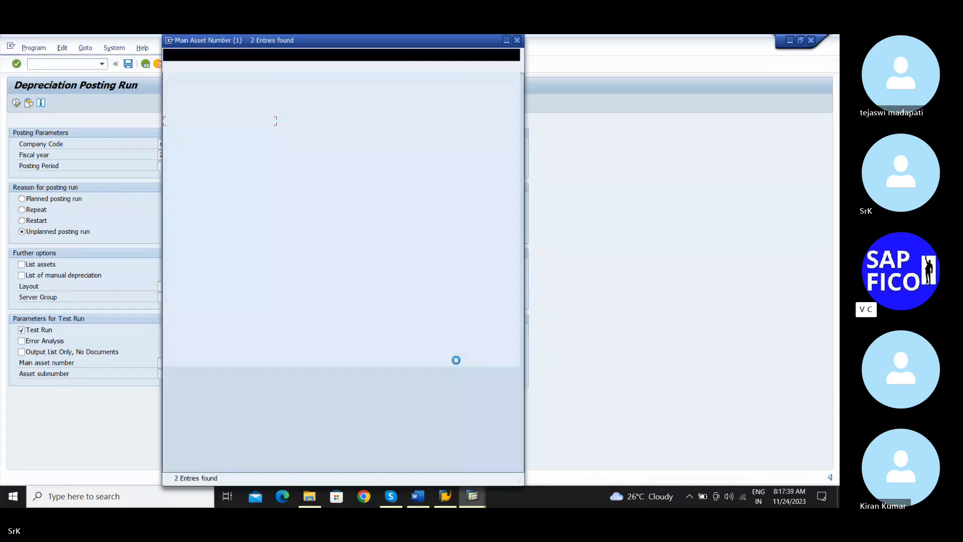
double_click(241, 123)
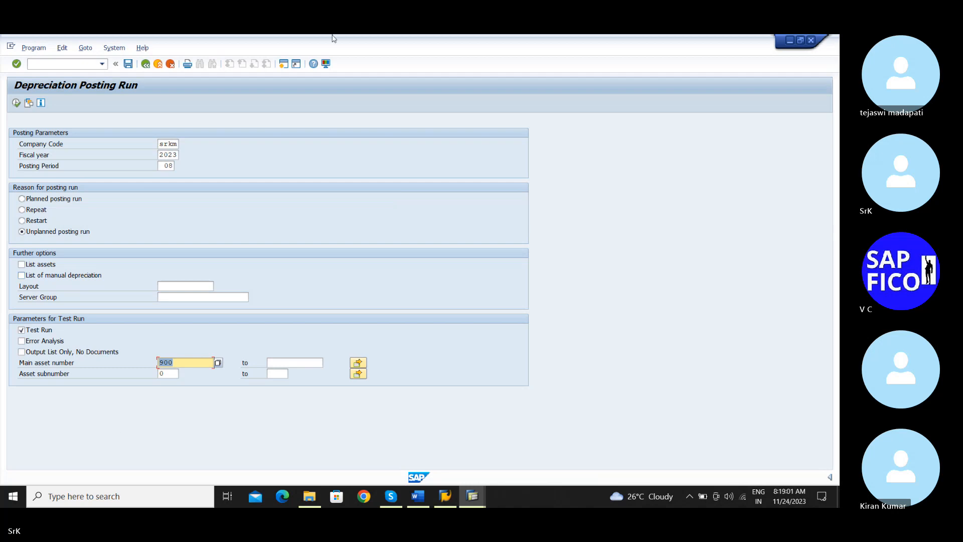
Execute the depreciation test run, accept the online processing limitation, and return to the selection screen after viewing the result
left_click(15, 102)
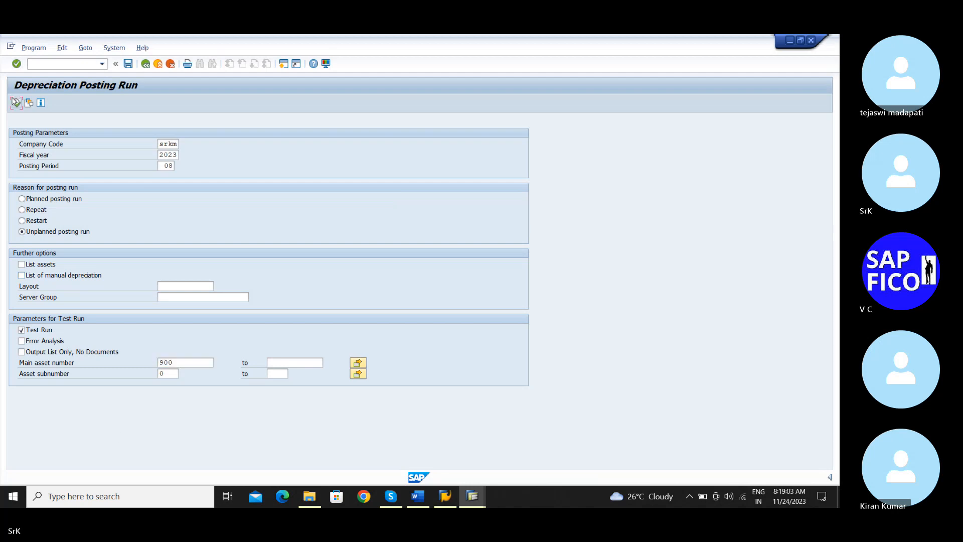
left_click(16, 103)
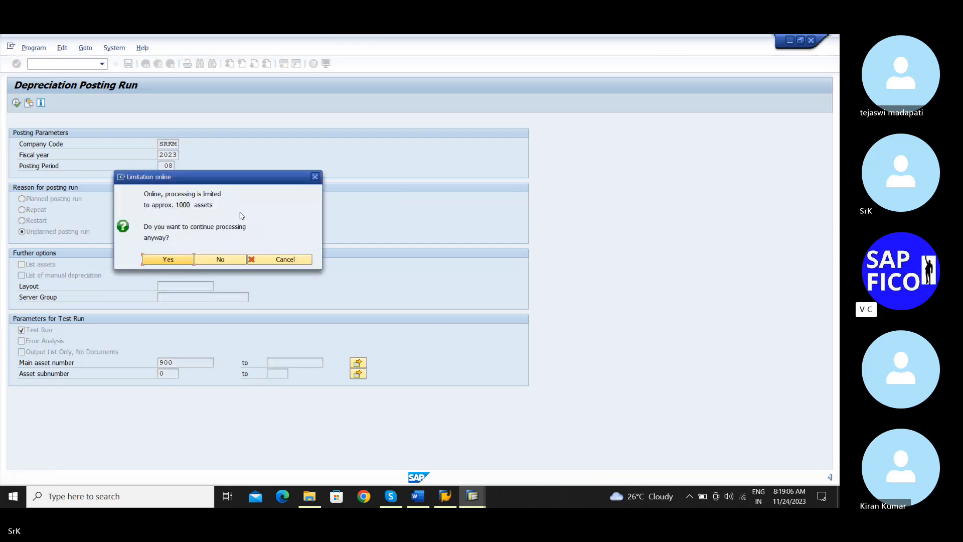
left_click(155, 261)
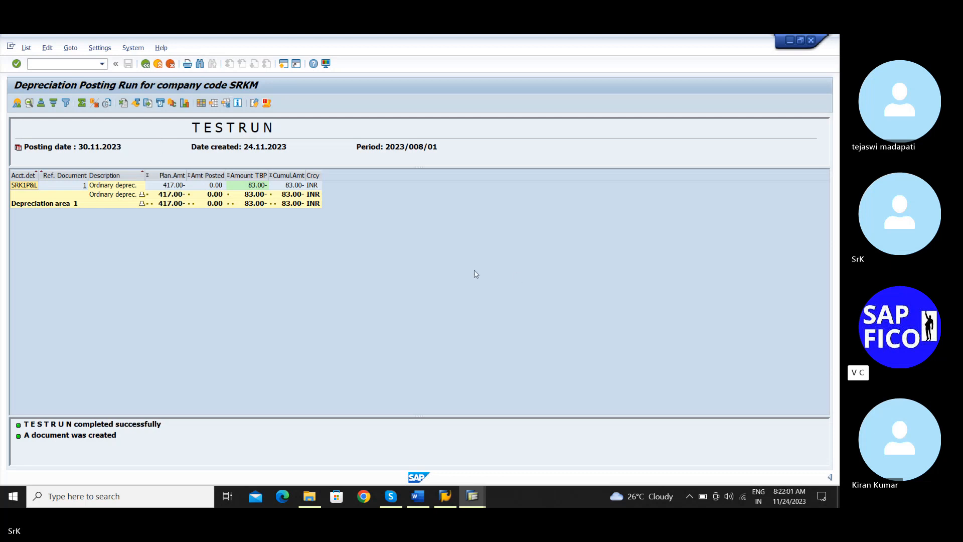
key("F3")
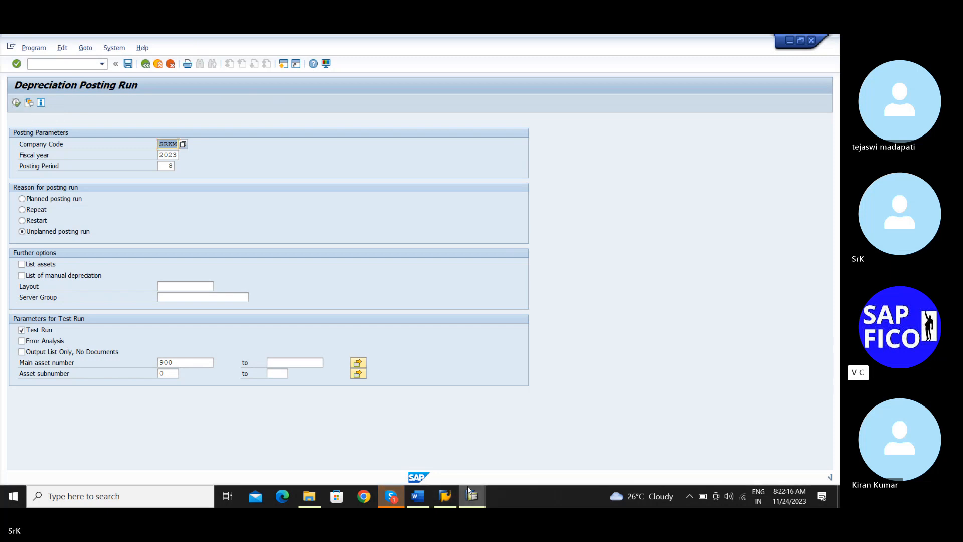
Switch to the Asset Explorer session and check the period-by-period posting status of asset 900's depreciation
mouse_move(453, 492)
left_click(533, 458)
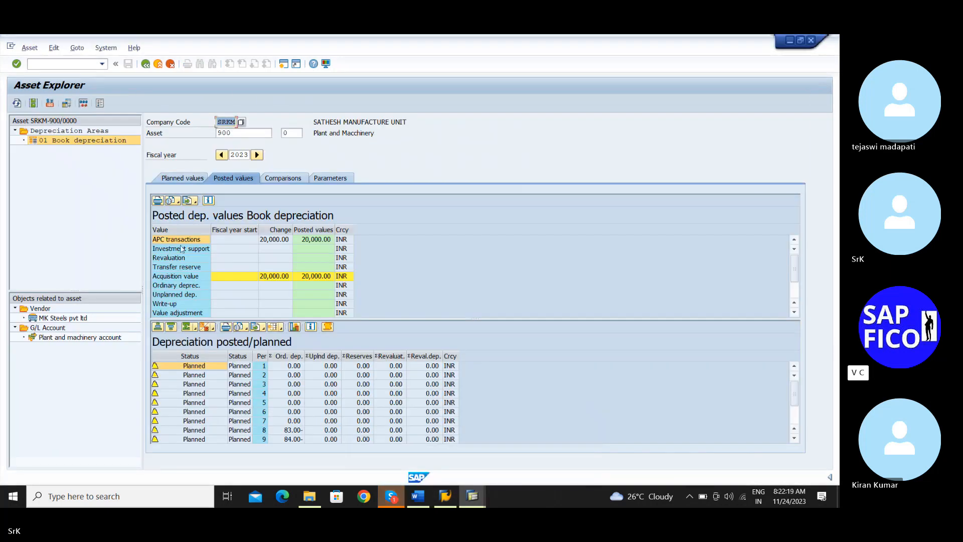
scroll(190, 266, "down", 1)
scroll(190, 267, "up", 1)
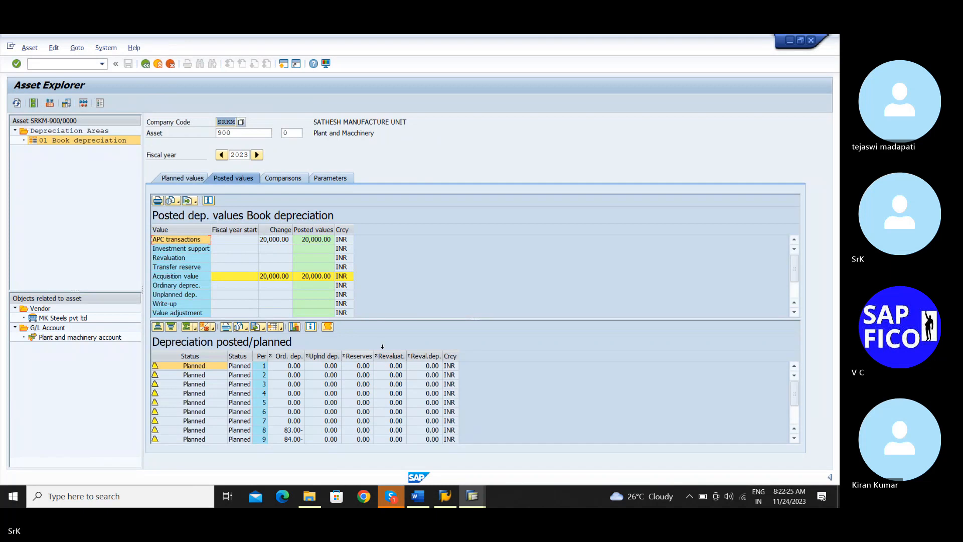
scroll(522, 376, "down", 2)
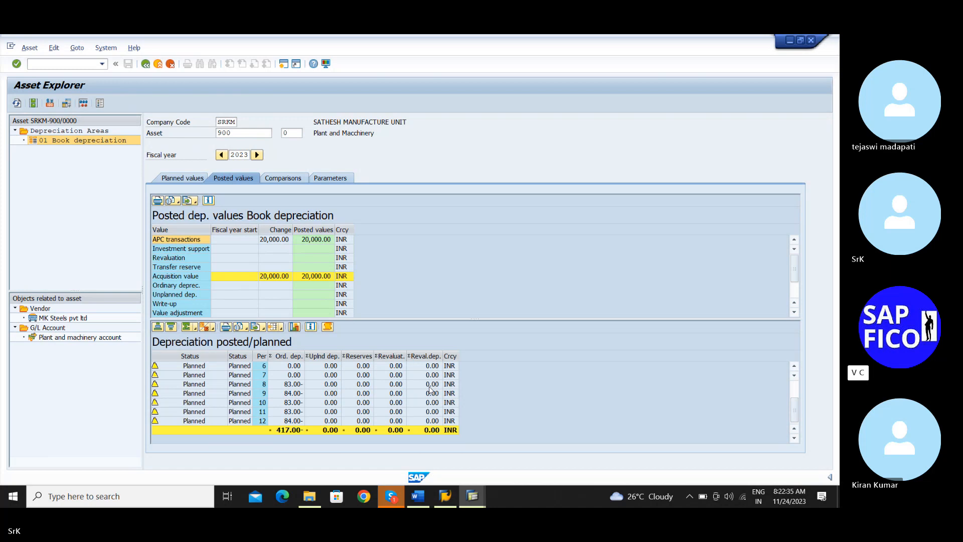
scroll(430, 389, "up", 2)
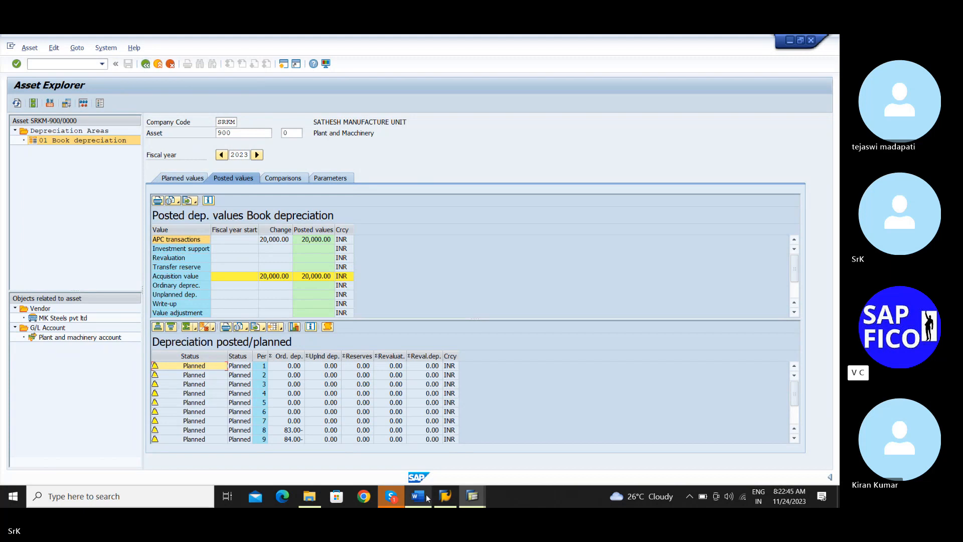
Return to the Depreciation Posting Run session, turn off the test run option, and clear the main asset number and subnumber
left_click(472, 496)
left_click(426, 476)
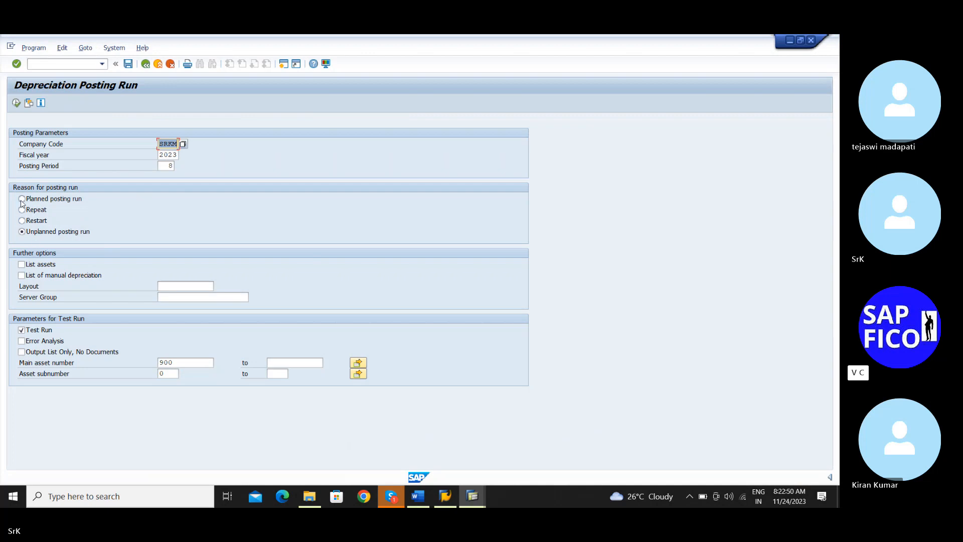
left_click(22, 329)
left_click(184, 363)
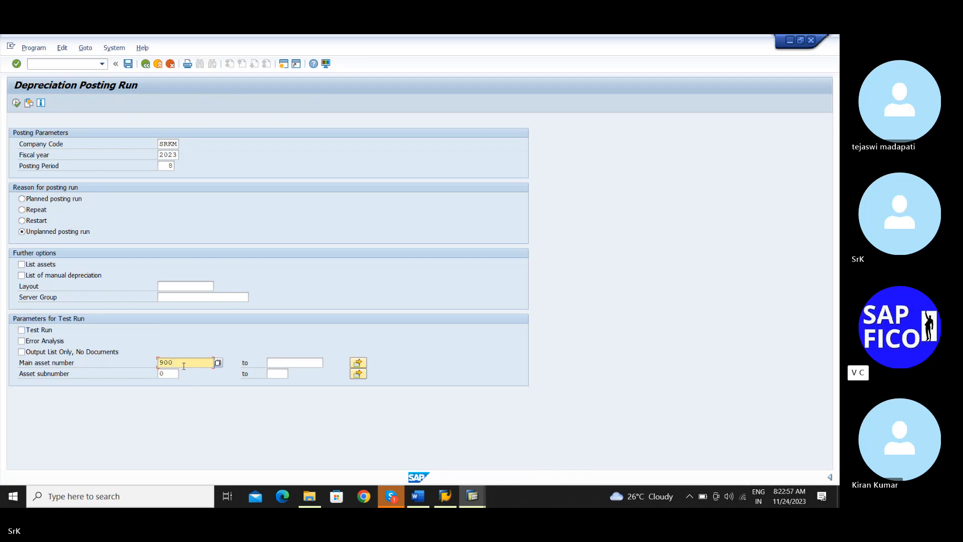
key("BackSpace")
key("BackSpace")
key("BackSpace")
left_click(211, 395)
left_click(176, 375)
key("BackSpace")
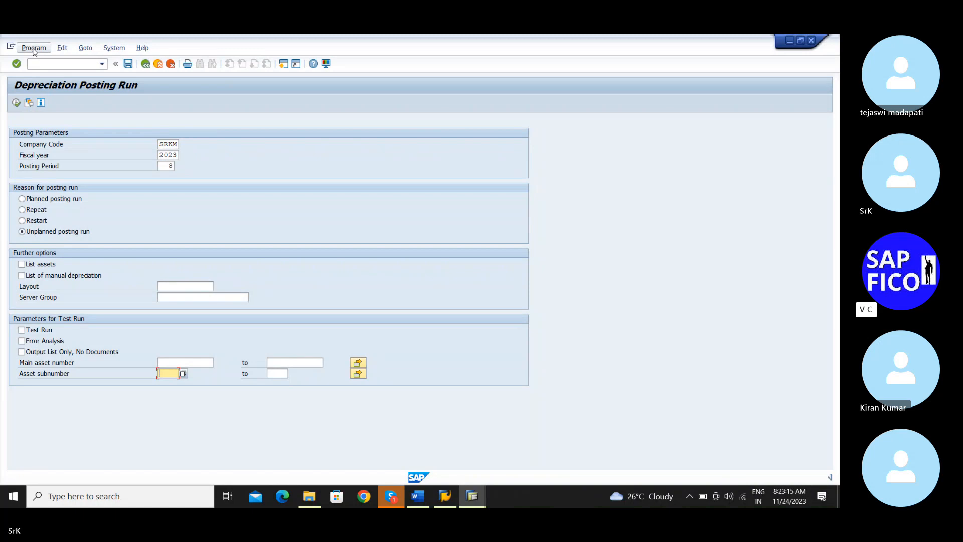
Execute the depreciation posting run in the background, accepting output device LP01, one copy, all pages and SAP spool only for now
left_click(34, 50)
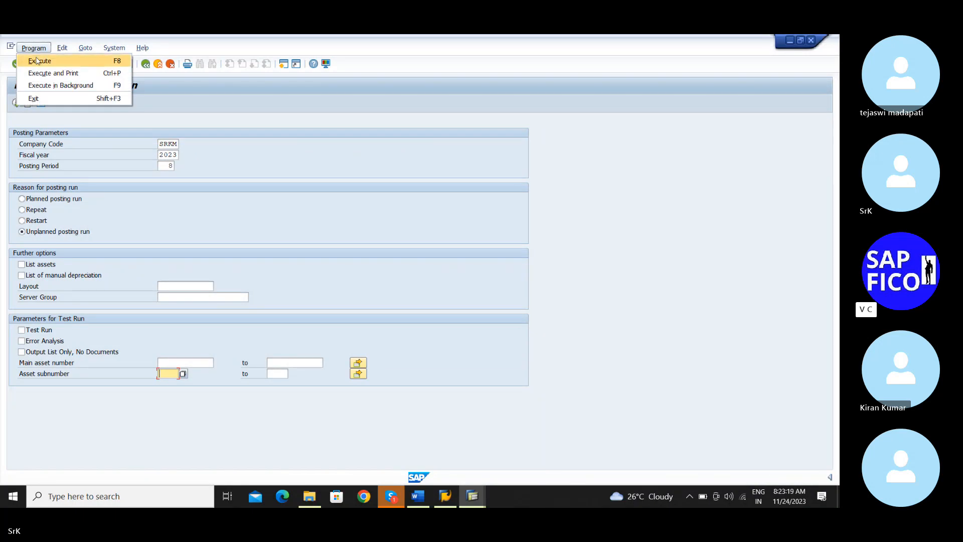
left_click(52, 89)
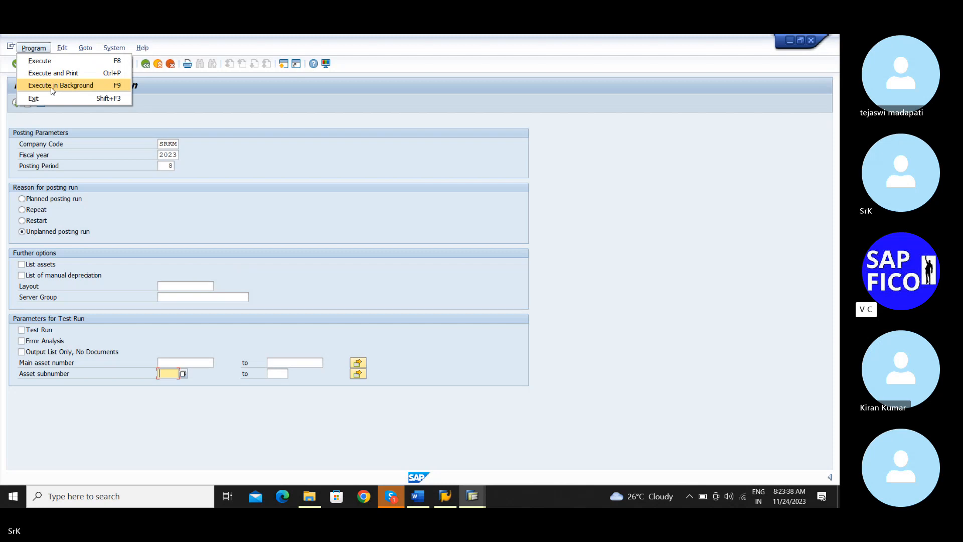
left_click(52, 88)
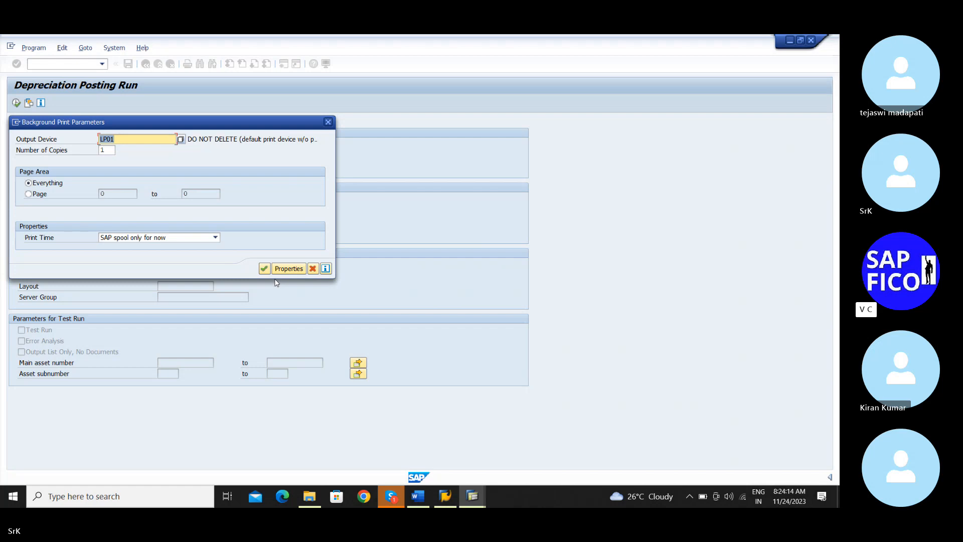
left_click(263, 270)
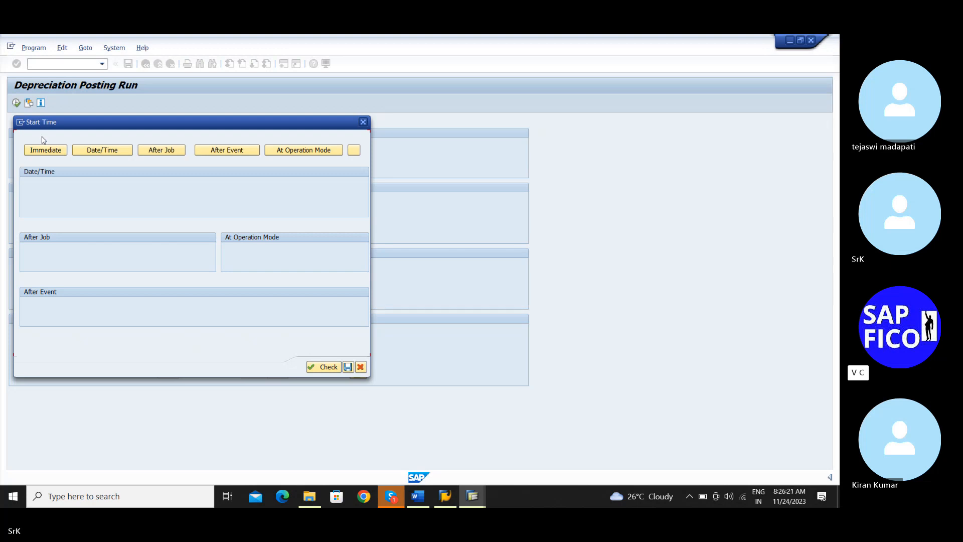
Set the background job to start immediately, check the start time settings, and save the schedule
left_click(36, 153)
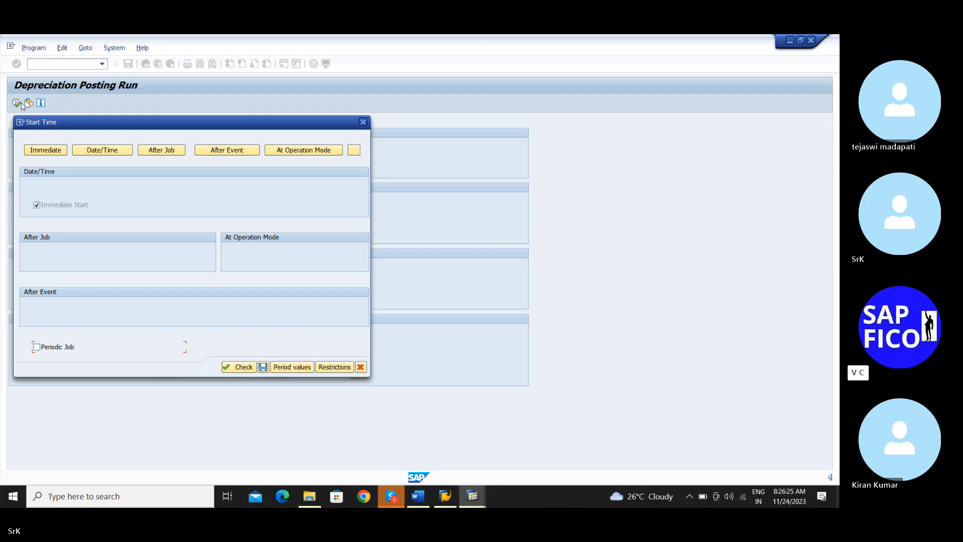
left_click(244, 367)
left_click(240, 367)
left_click(262, 367)
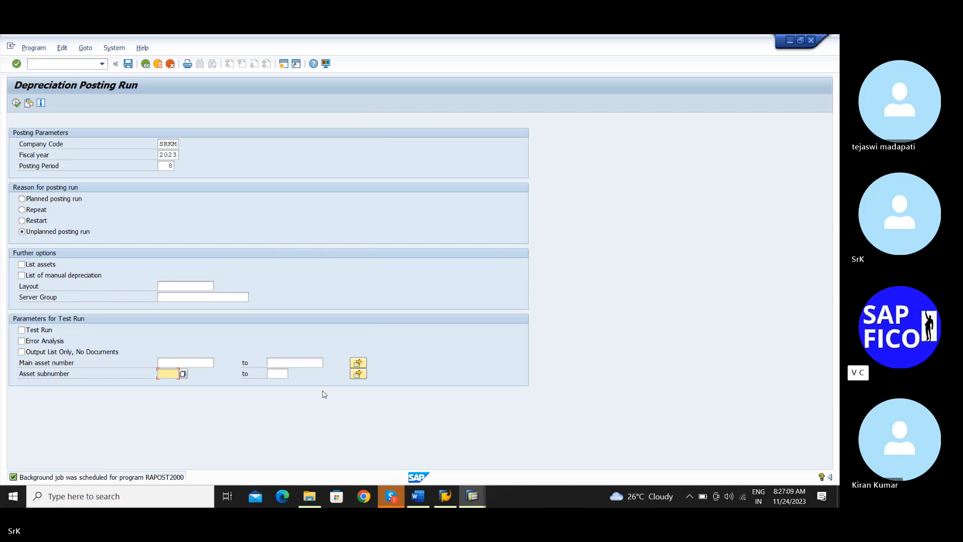
Open the job overview and list the current user's background jobs dated 24.11.2023, keeping job name * and the preset statuses
left_click(117, 48)
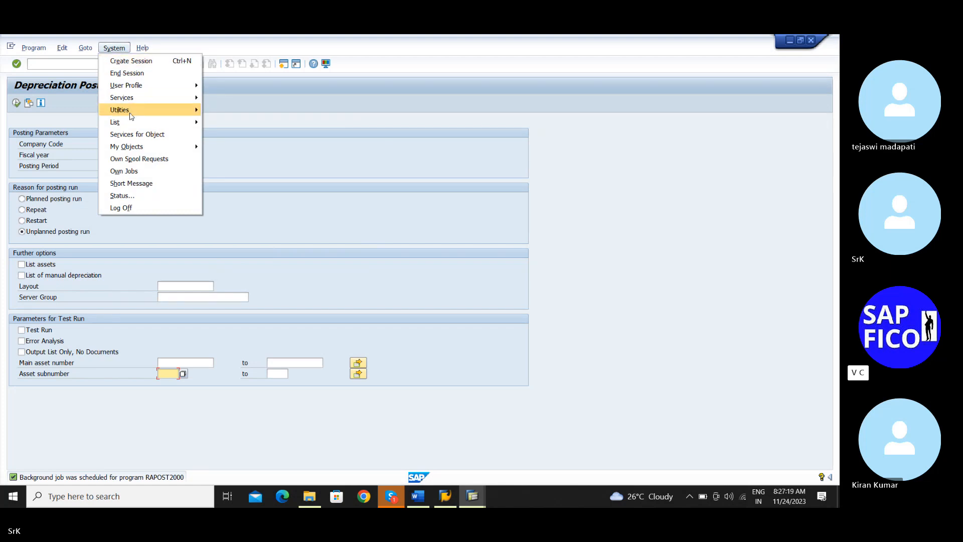
mouse_move(154, 100)
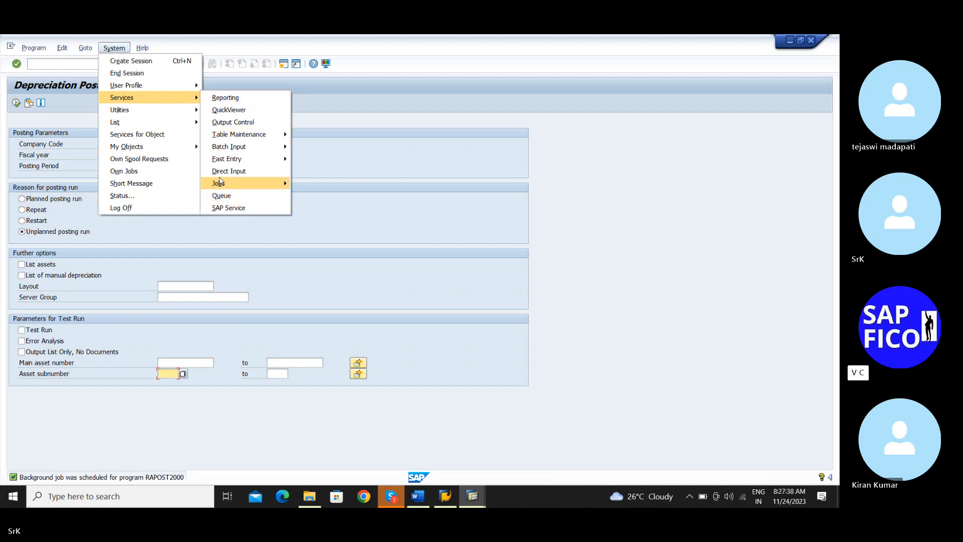
mouse_move(219, 181)
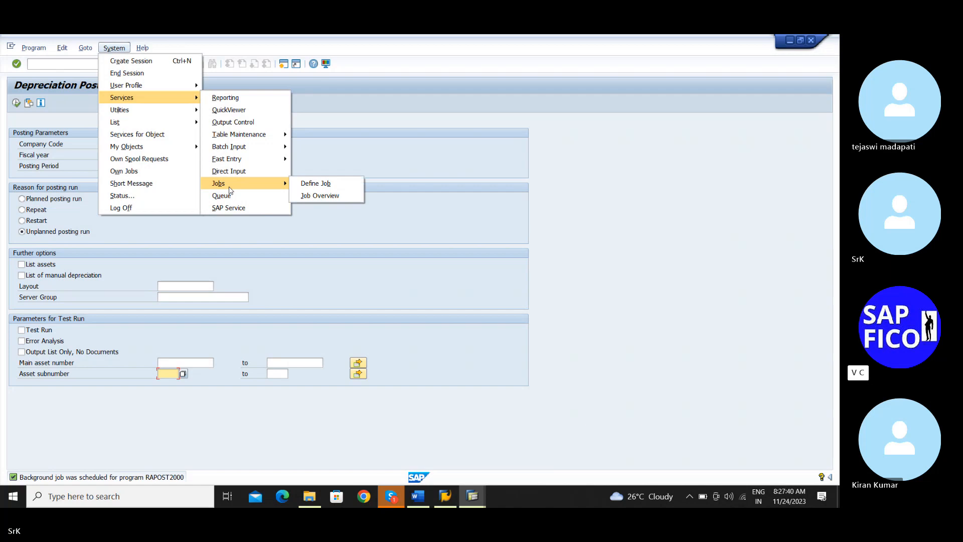
left_click(313, 198)
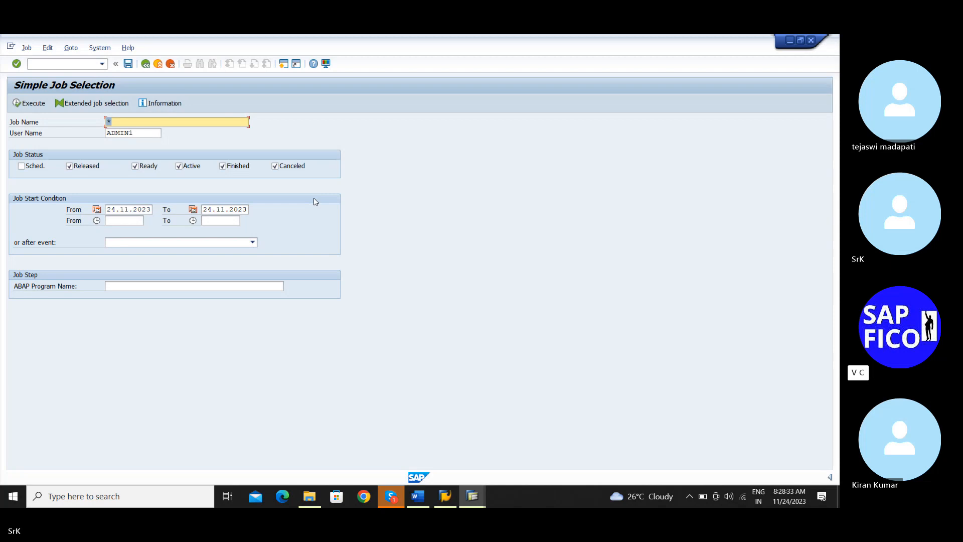
left_click(18, 103)
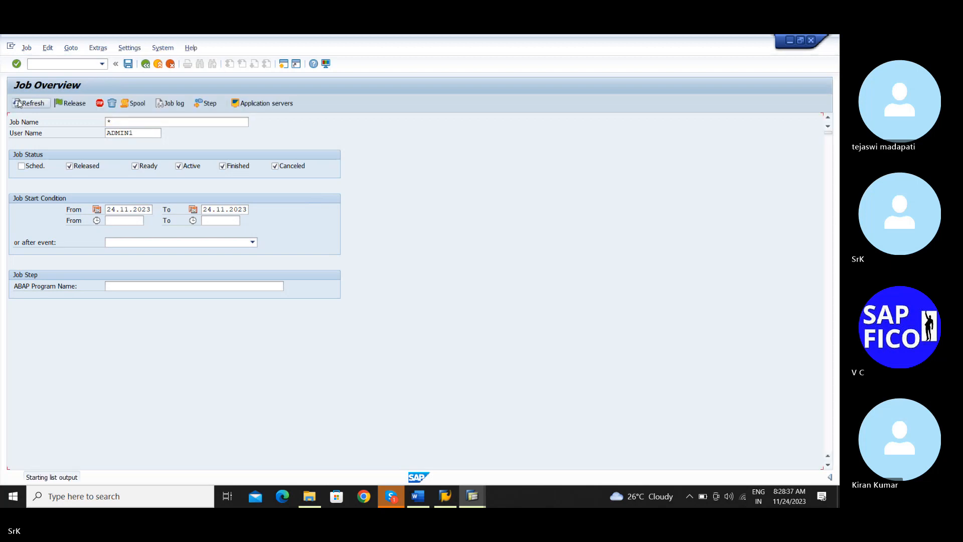